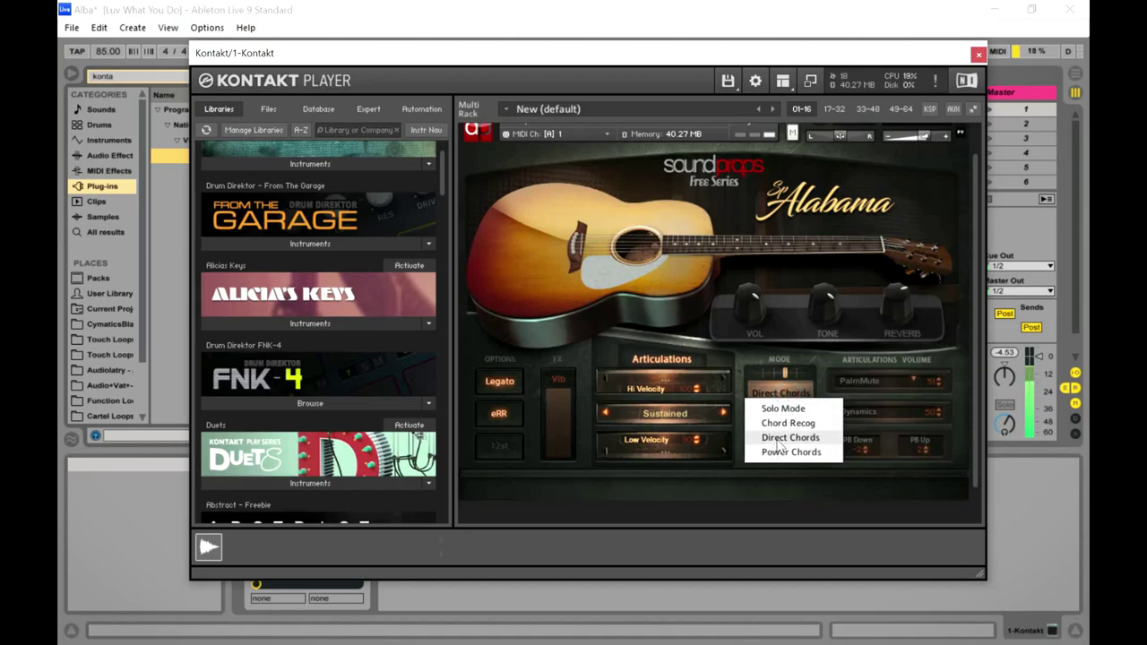
Step: Switch the guitar's playing mode to Direct Chords and after that to Power Chords
click(772, 437)
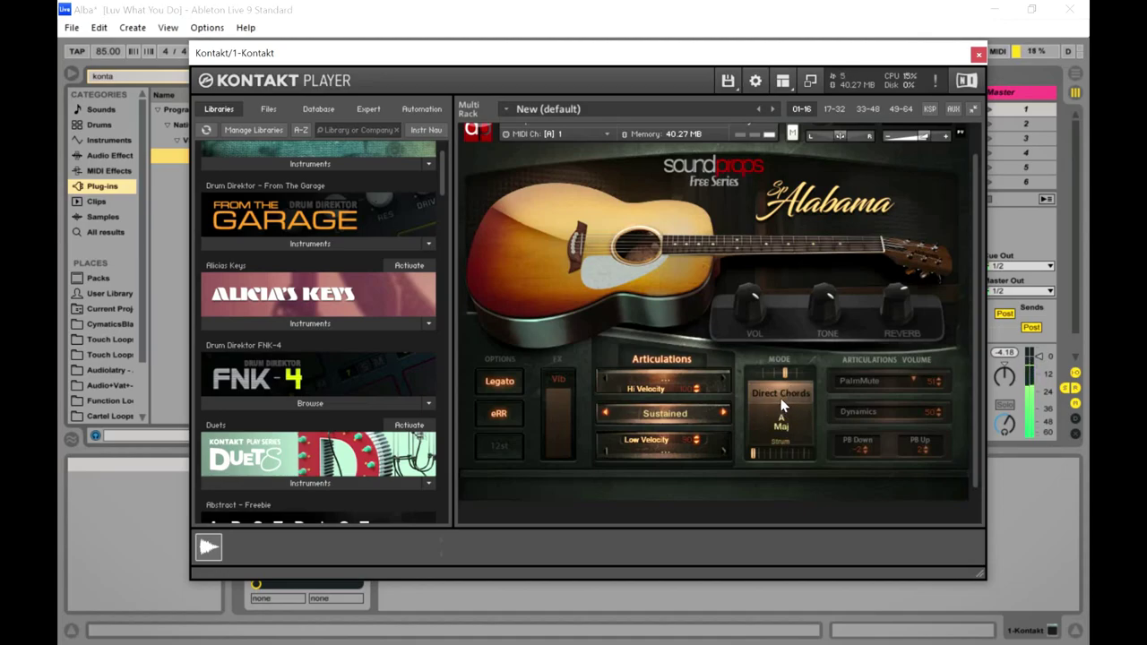
click(781, 402)
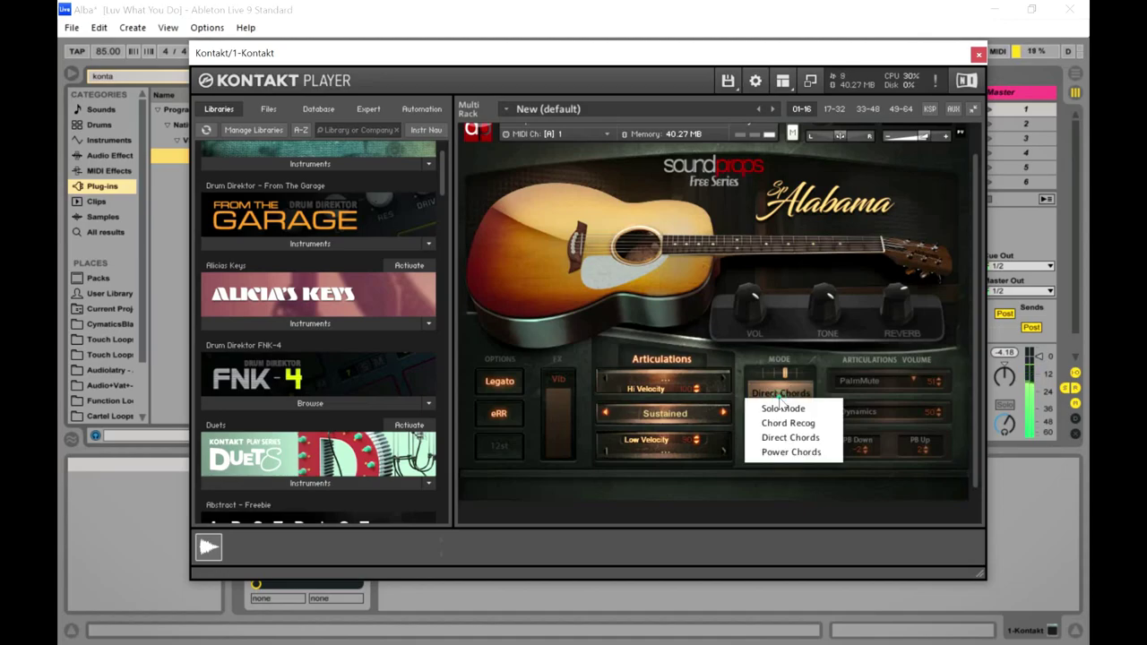
click(790, 451)
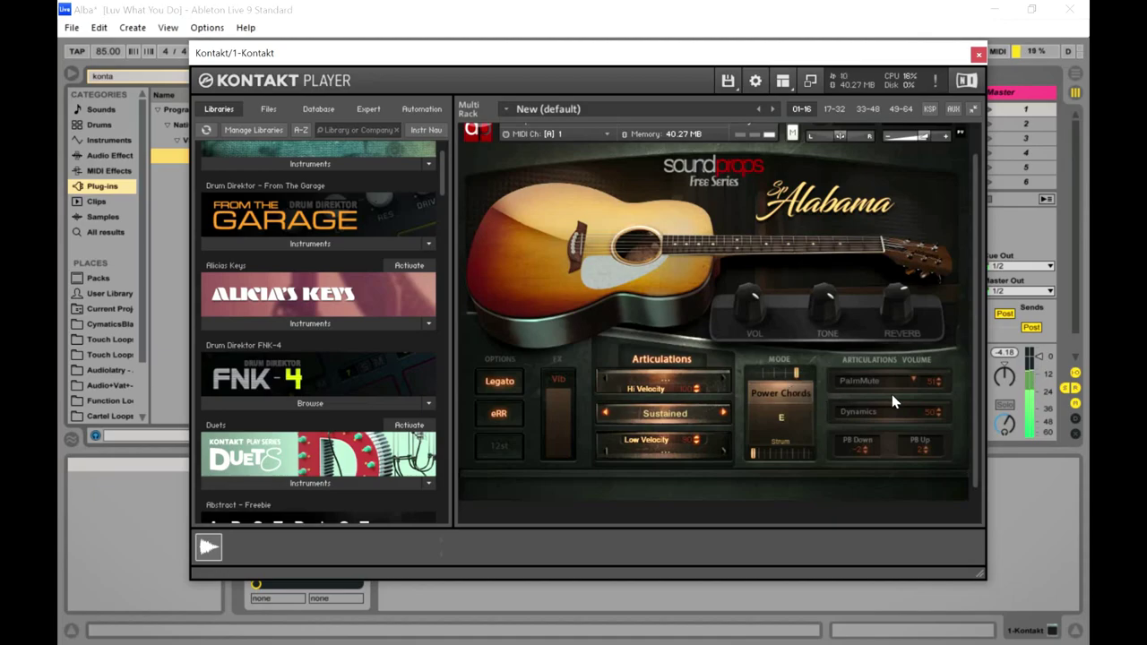
Step: Switch the articulation volume selector through Sustained and BodyHits, ending on Finger Attack
click(860, 386)
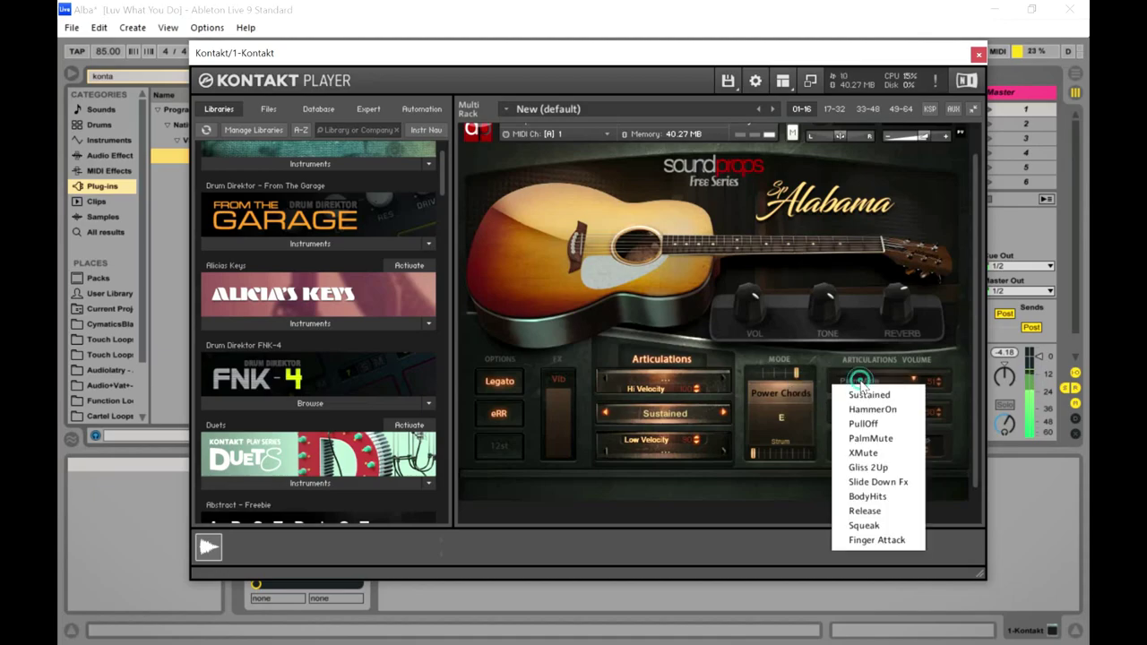
click(903, 394)
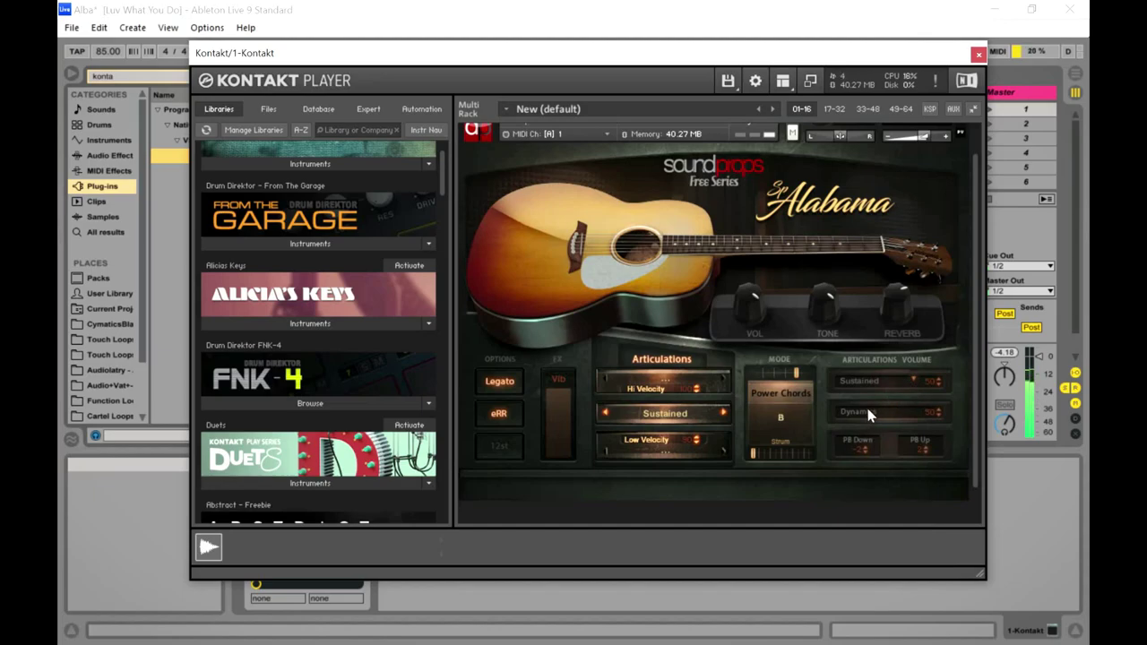
click(862, 413)
click(903, 381)
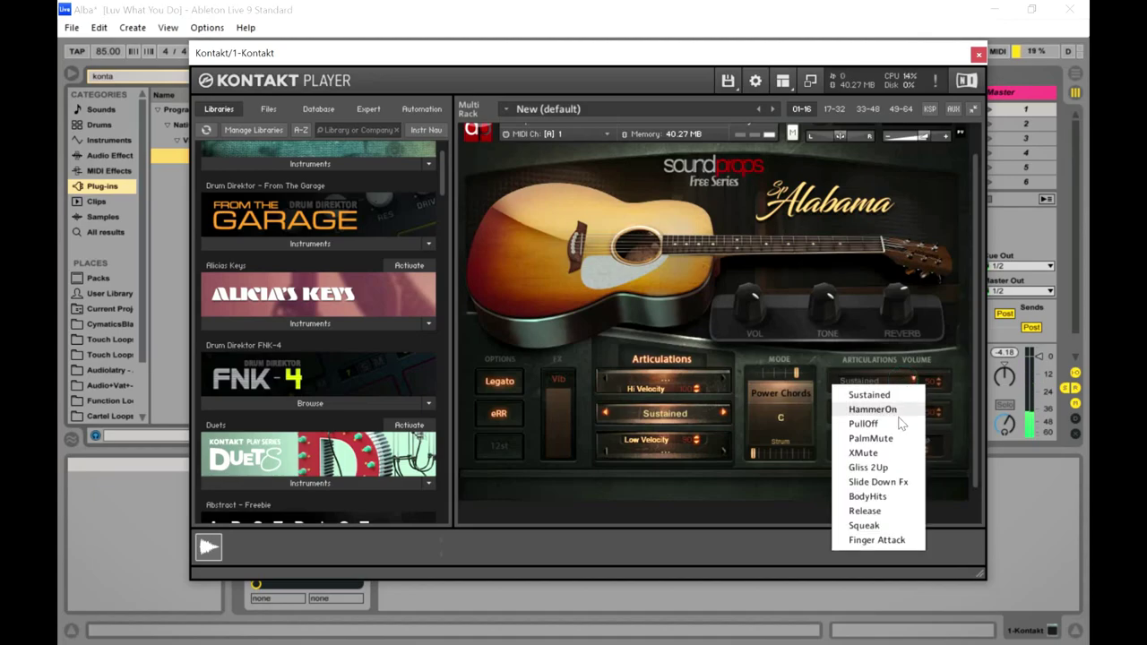
click(894, 495)
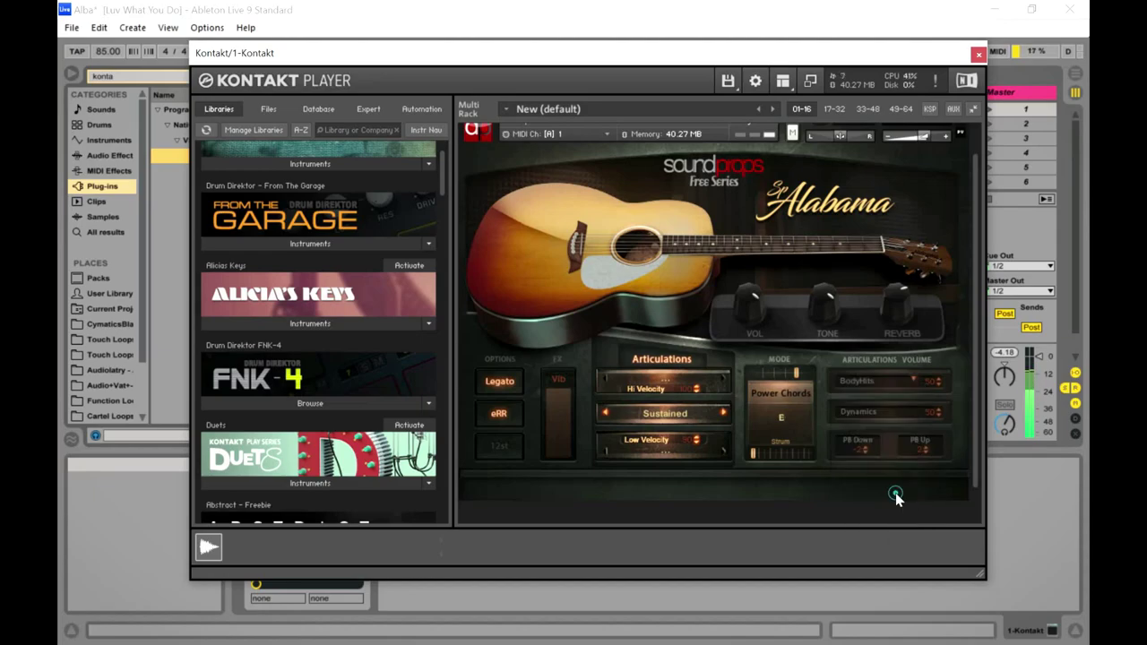
click(875, 381)
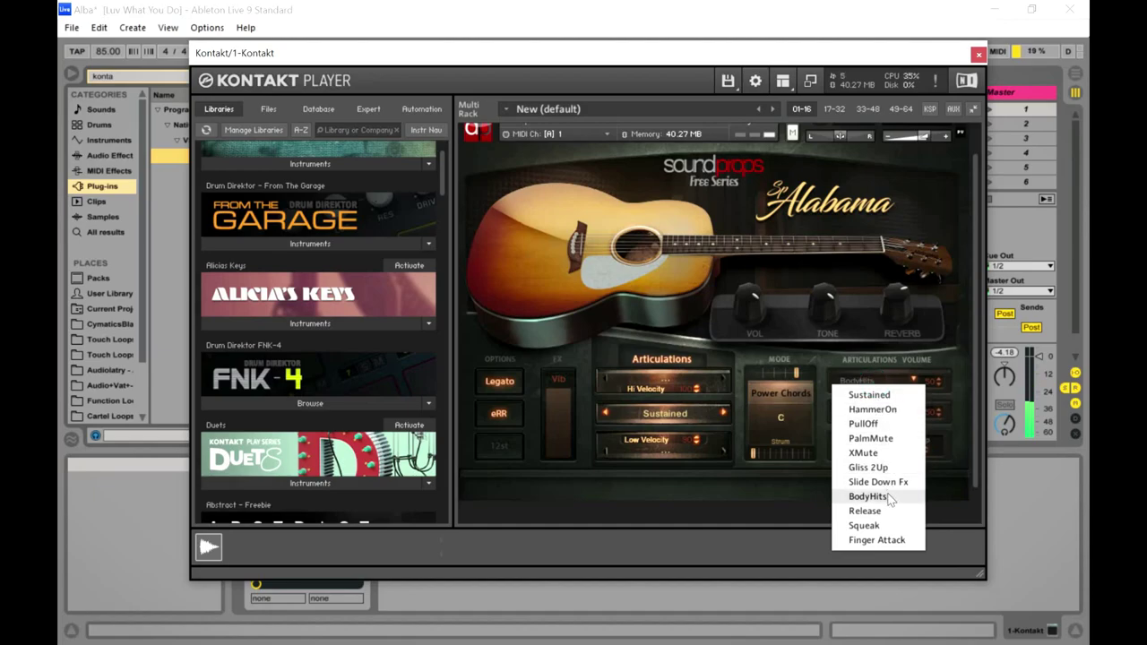
click(885, 539)
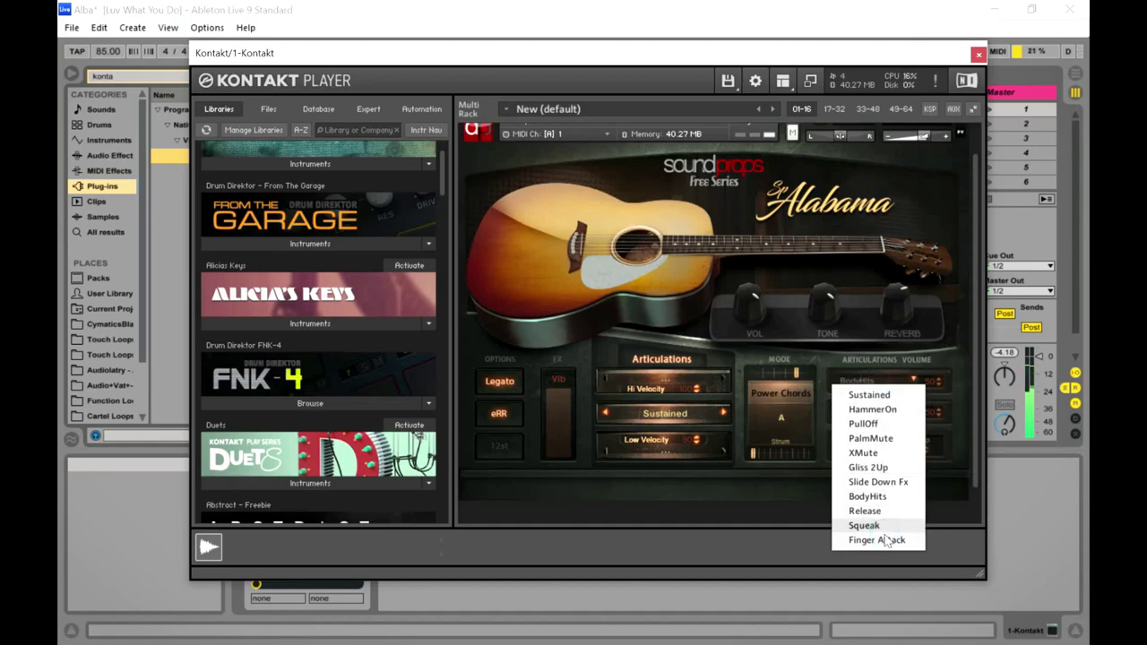
click(885, 539)
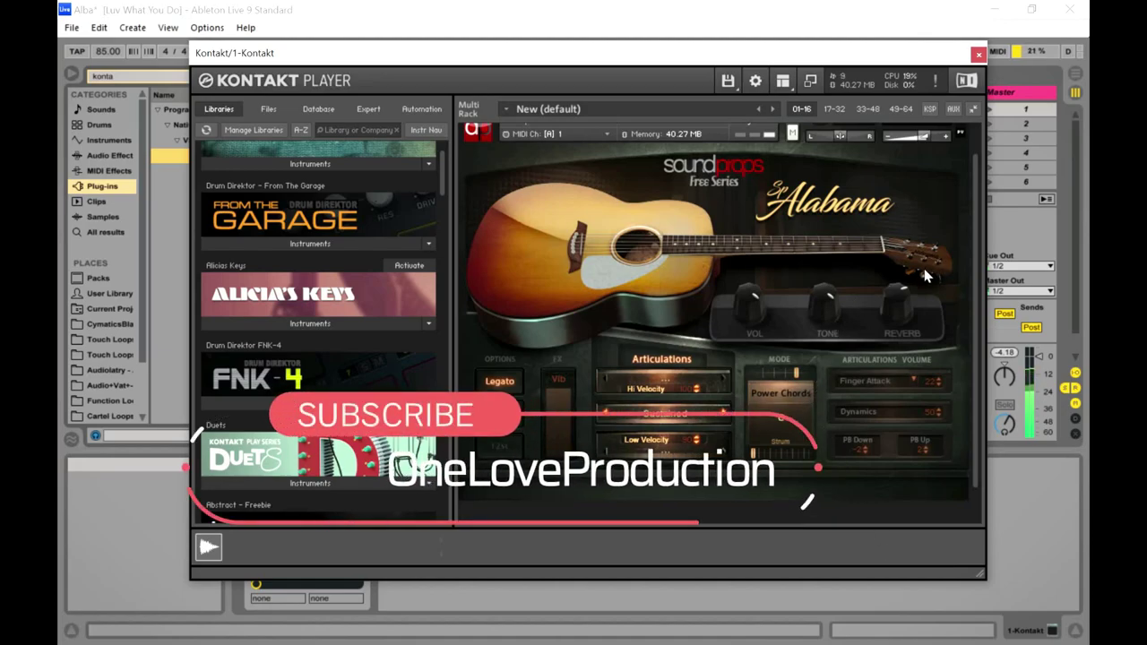
Step: Adjust the guitar's Tone and Reverb knobs and shift the Kontakt window slightly
drag(833, 307, 823, 341)
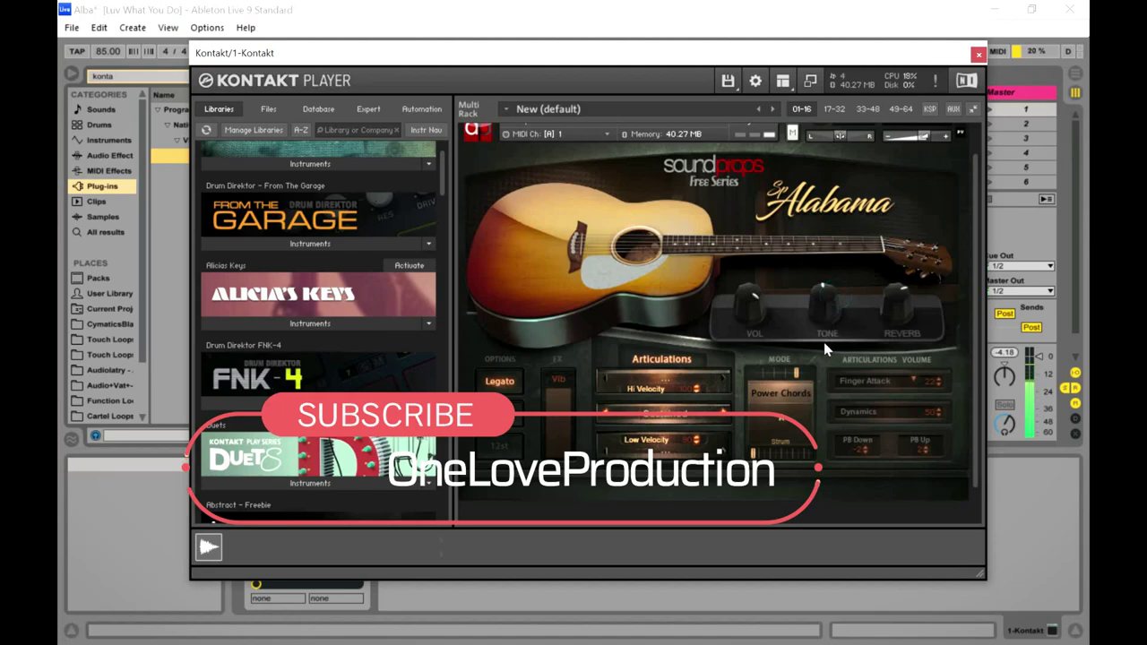
drag(824, 341, 829, 355)
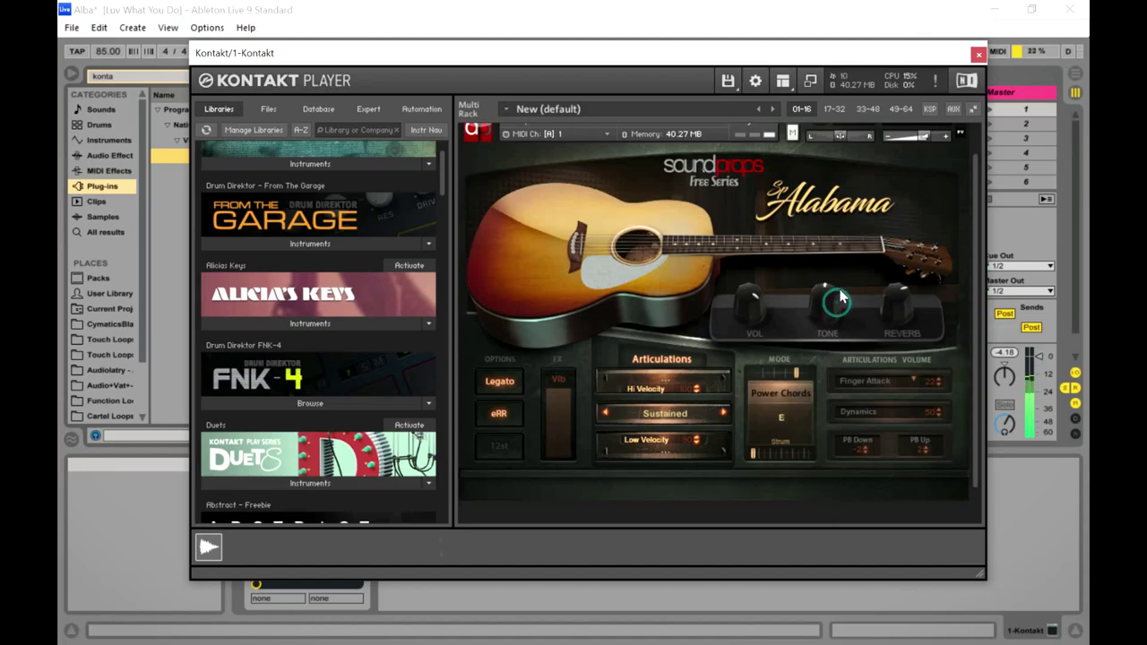
drag(902, 309, 932, 301)
mouse_move(533, 47)
mouse_down()
mouse_move(517, 47)
mouse_move(541, 44)
mouse_up()
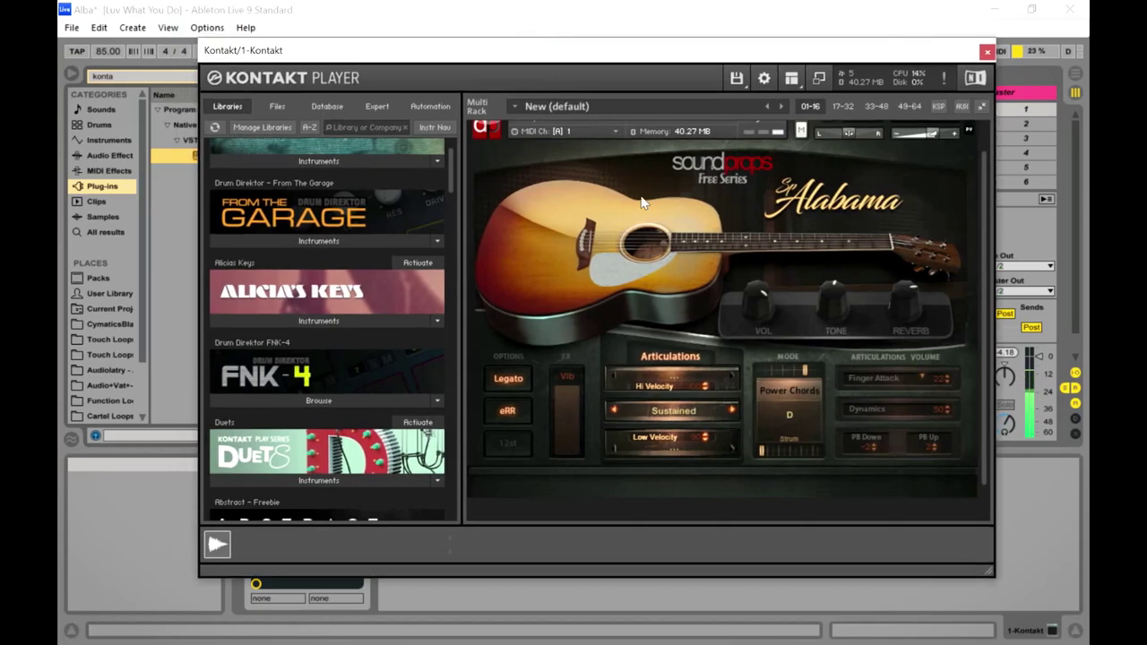
Step: Turn the Legato option off and back on
click(507, 353)
click(516, 378)
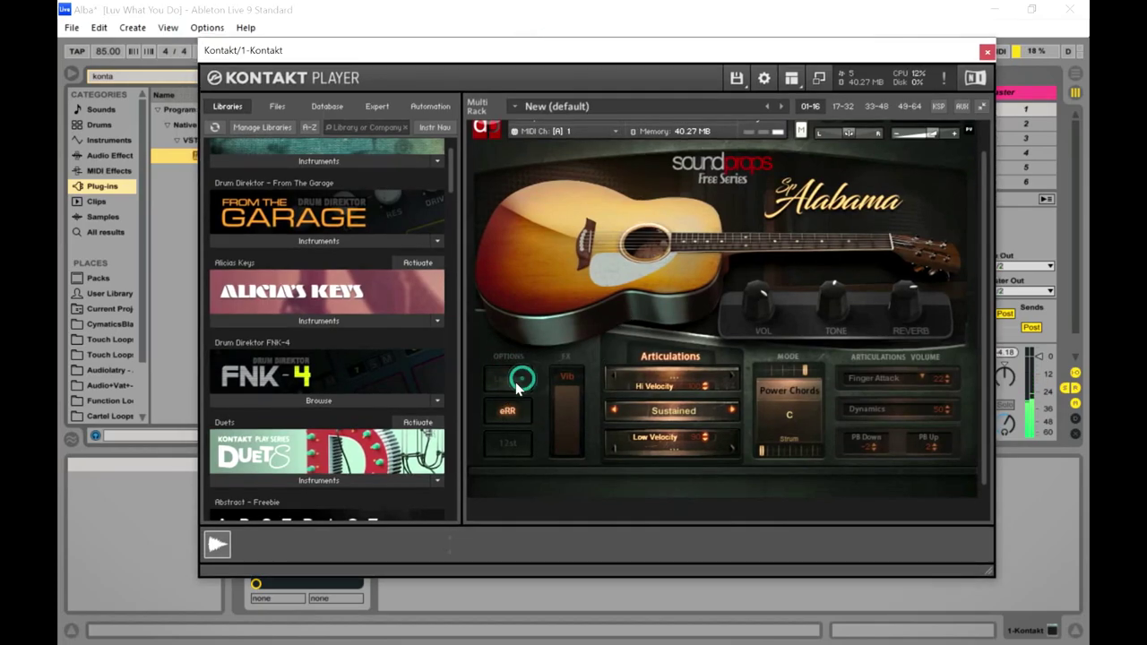
click(508, 378)
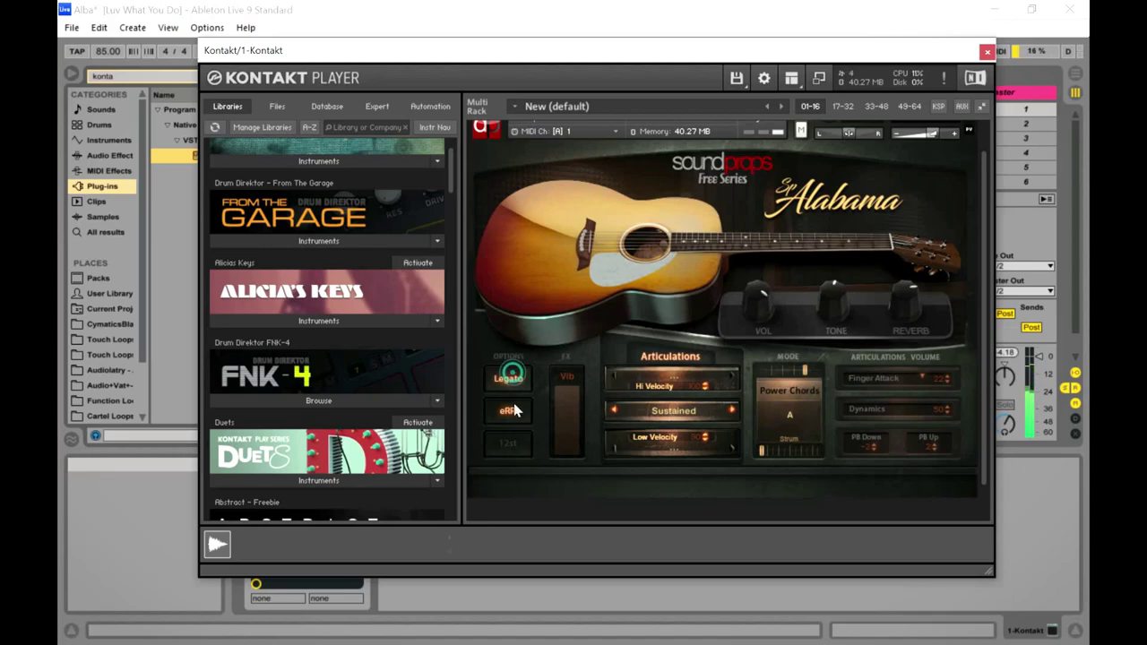
Step: Enable the 12st option and try out the eRR option and Vib effect
click(513, 434)
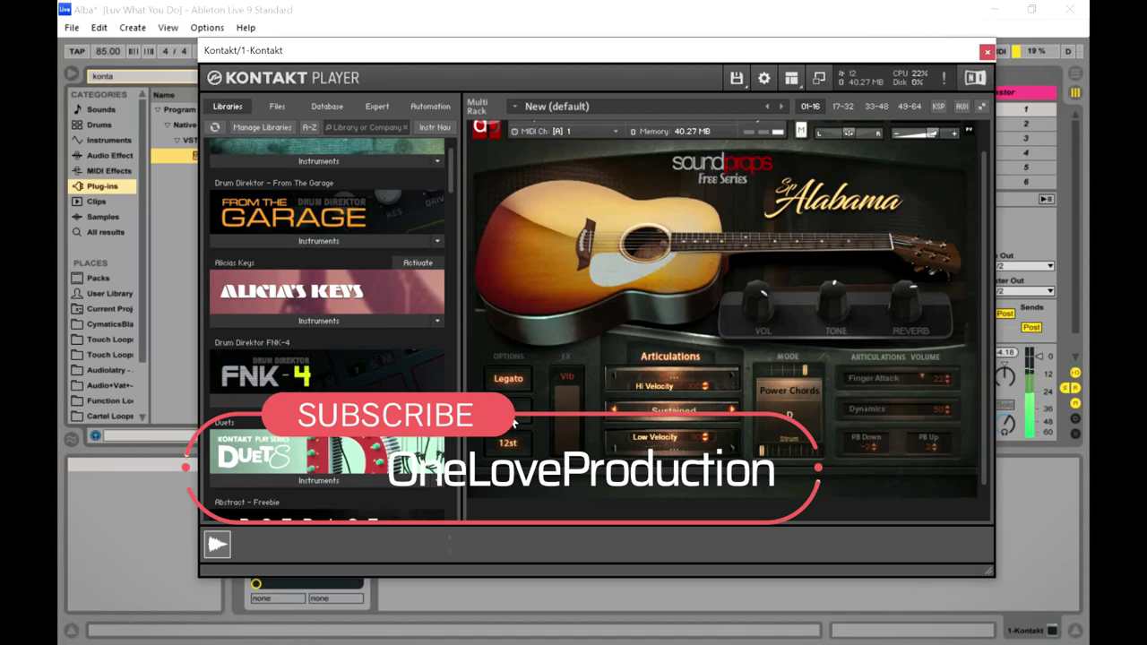
click(509, 412)
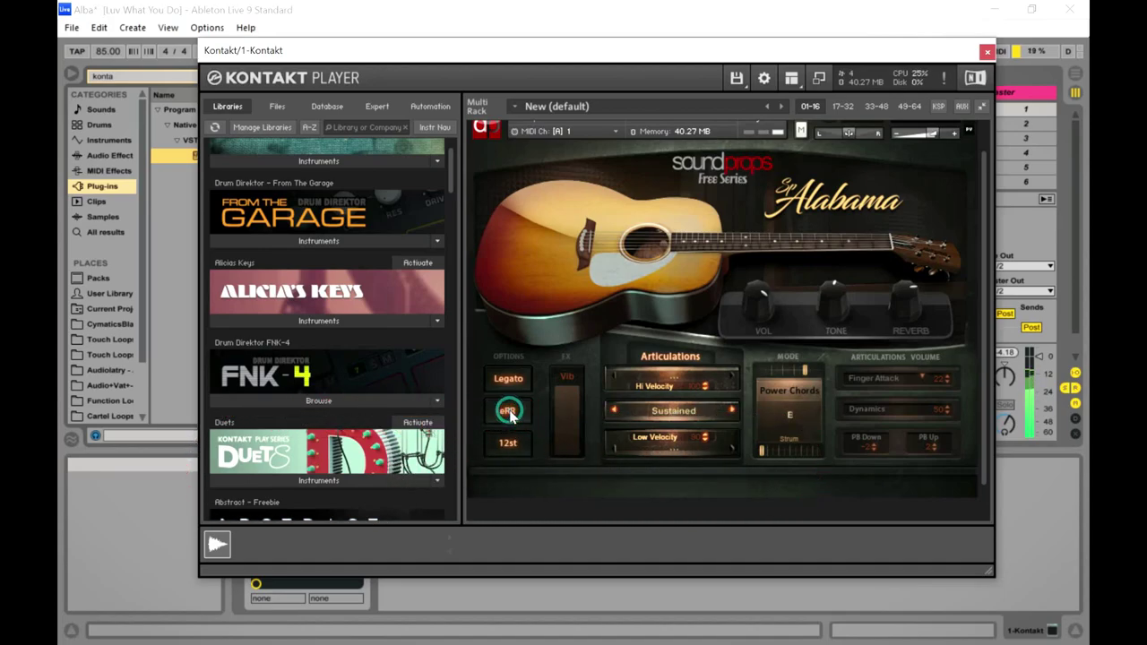
click(566, 381)
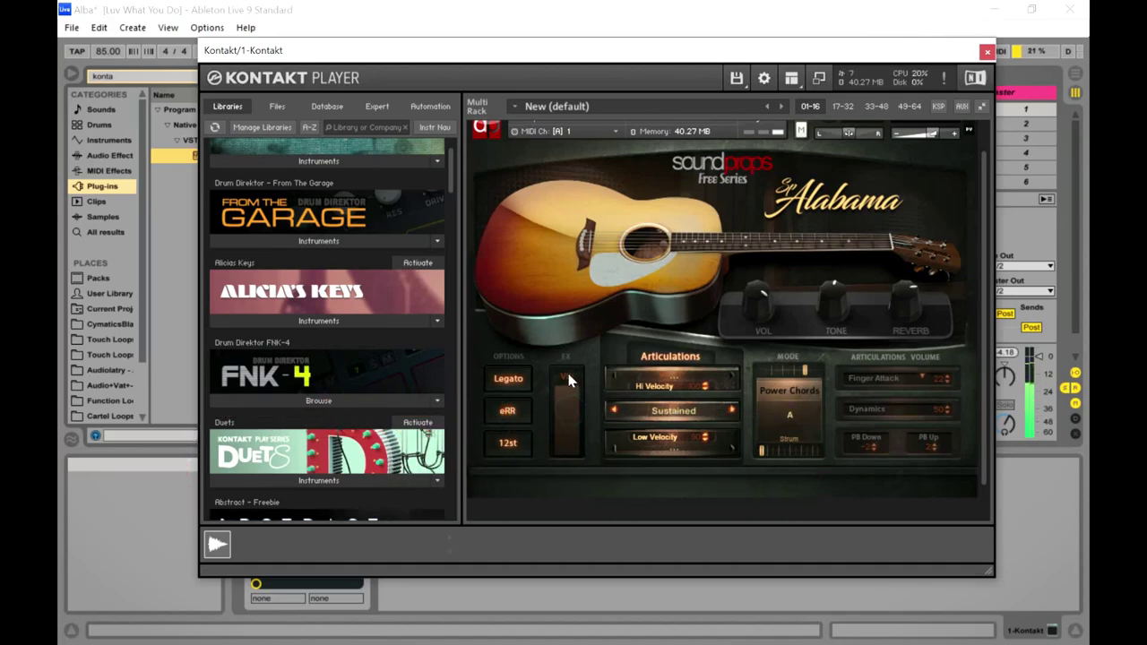
click(566, 387)
Step: Adjust the PB Up pitch-bend value of the guitar instrument
scroll(801, 430, down, 2)
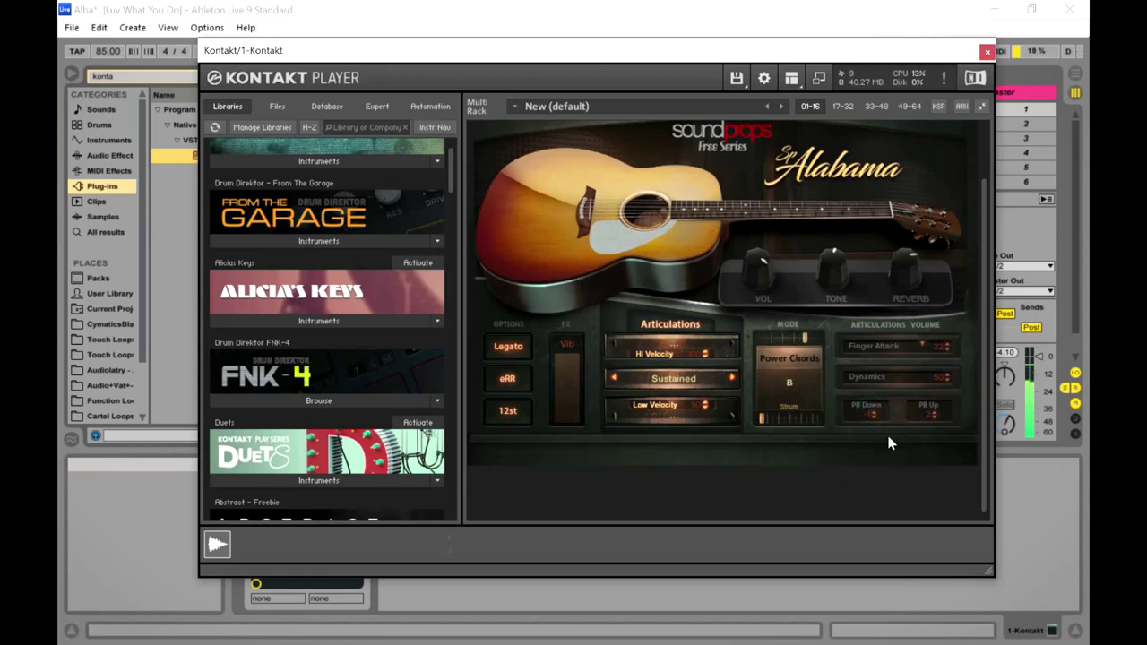
scroll(873, 454, up, 1)
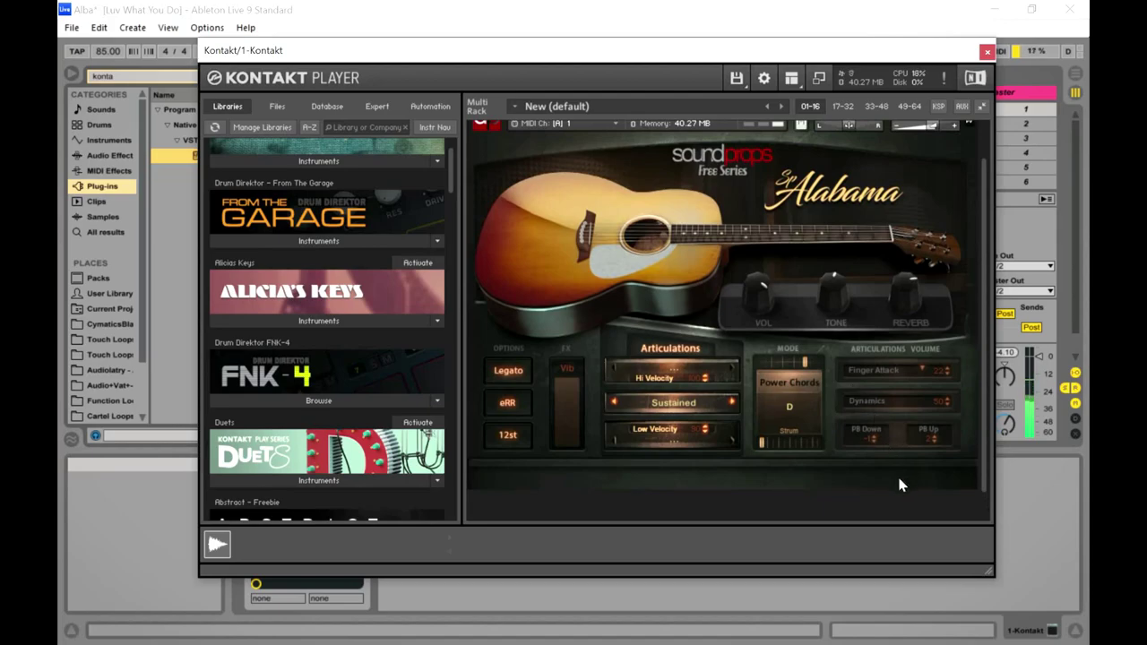
click(934, 436)
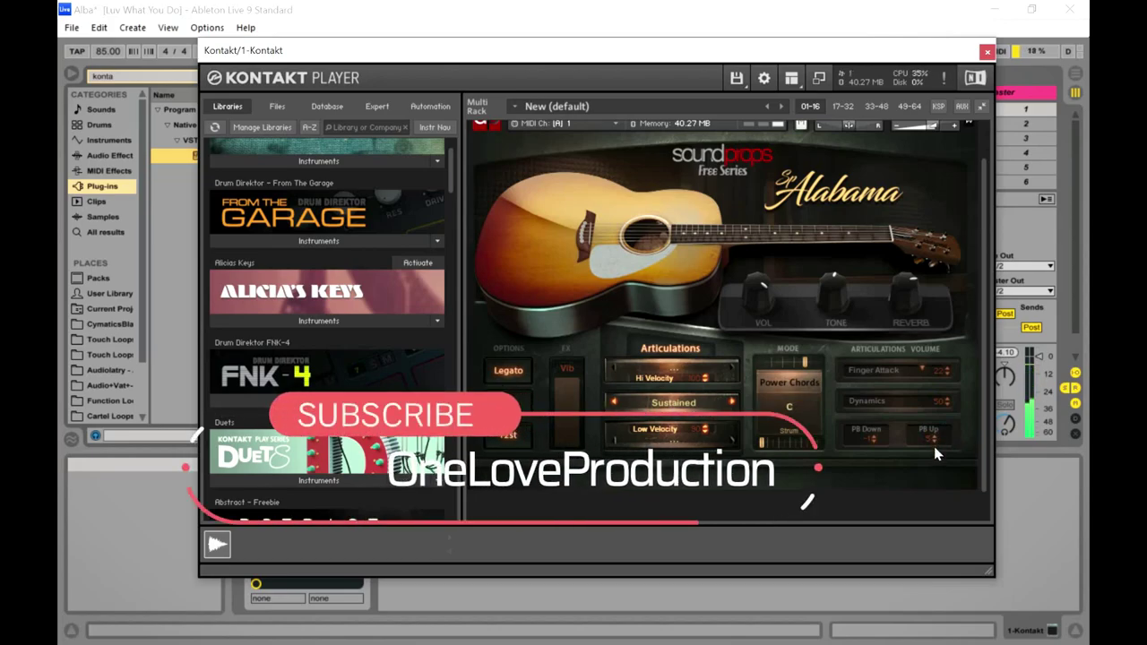
click(933, 442)
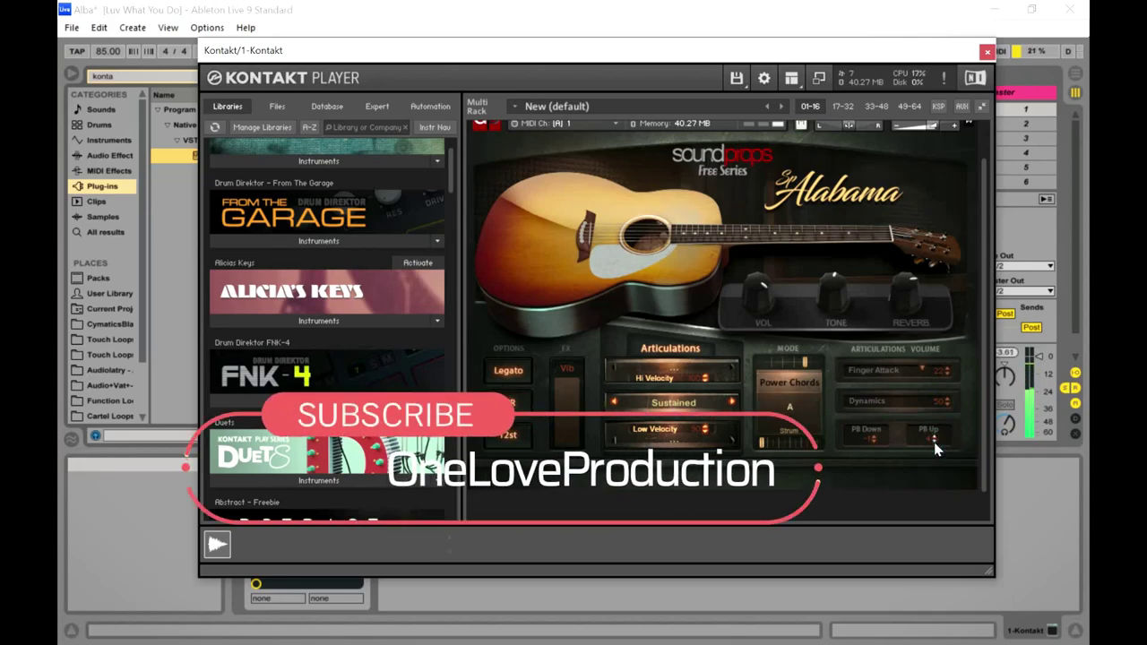
click(933, 442)
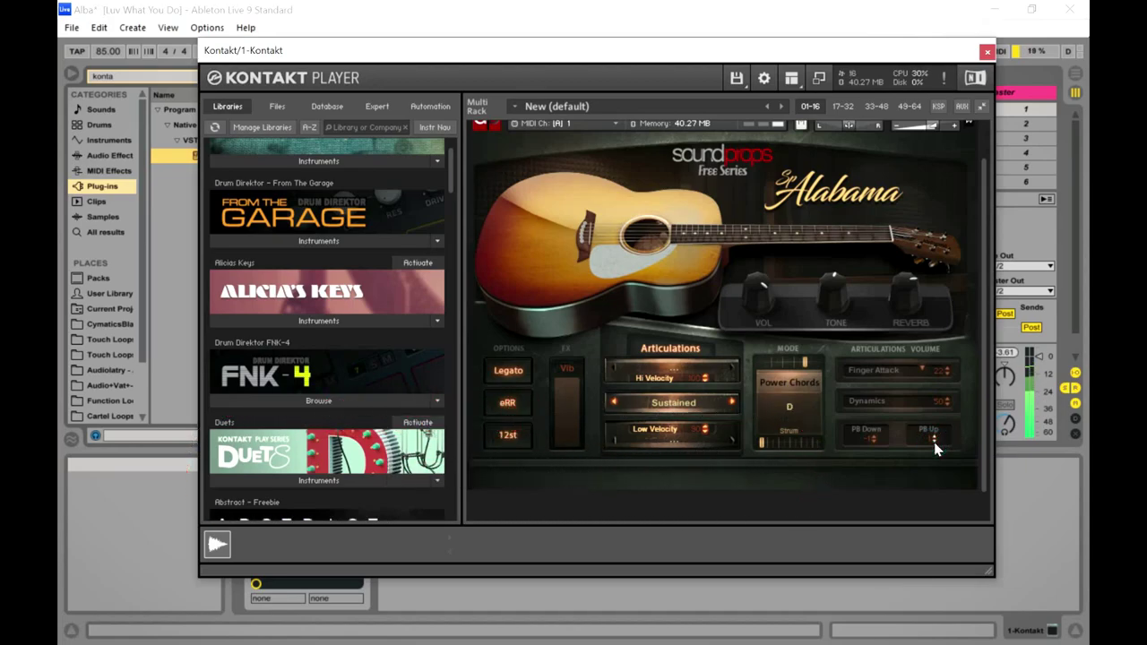
click(936, 436)
Step: Try the Low and Hi Velocity fields, and set the main articulation to Gliss 2Up
click(662, 430)
click(652, 383)
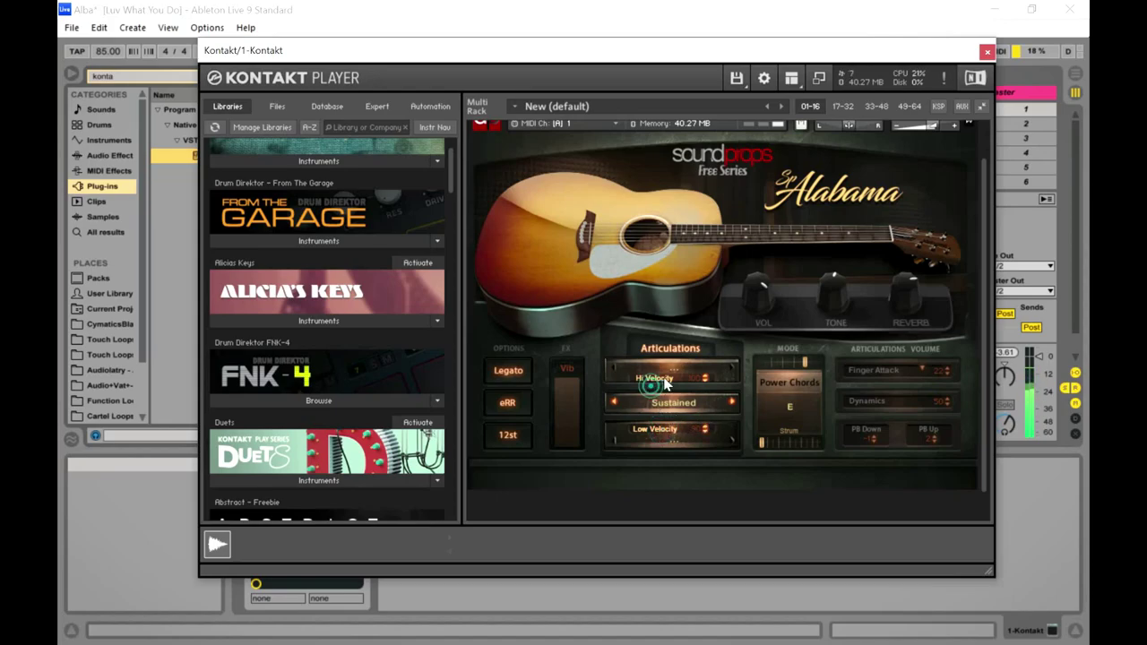
click(730, 405)
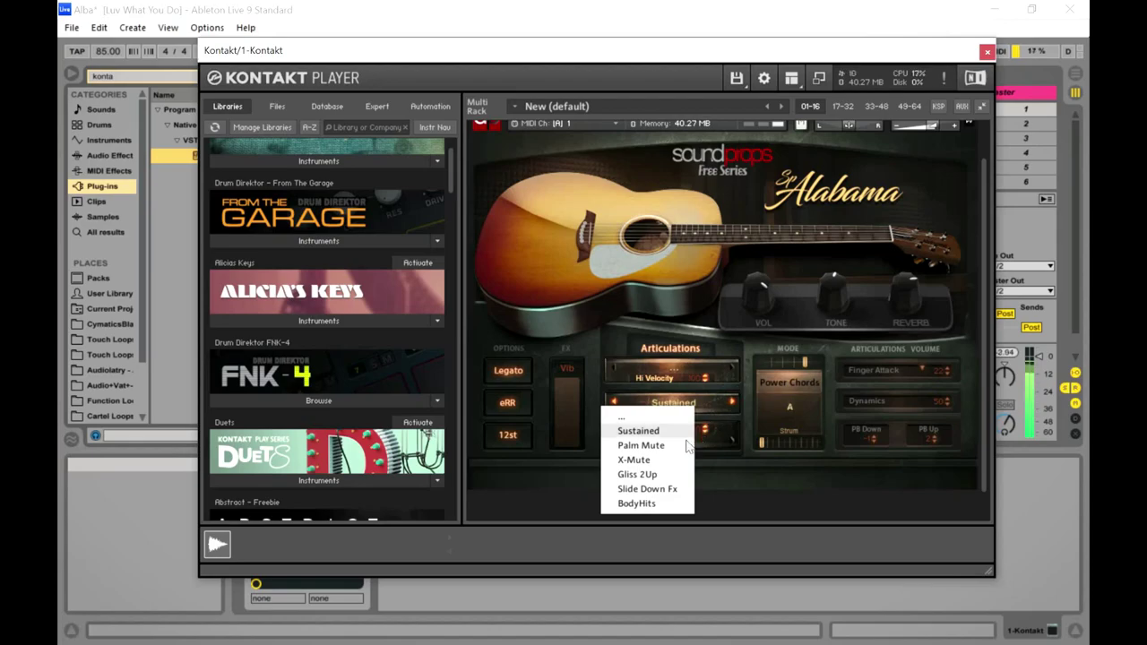
click(651, 475)
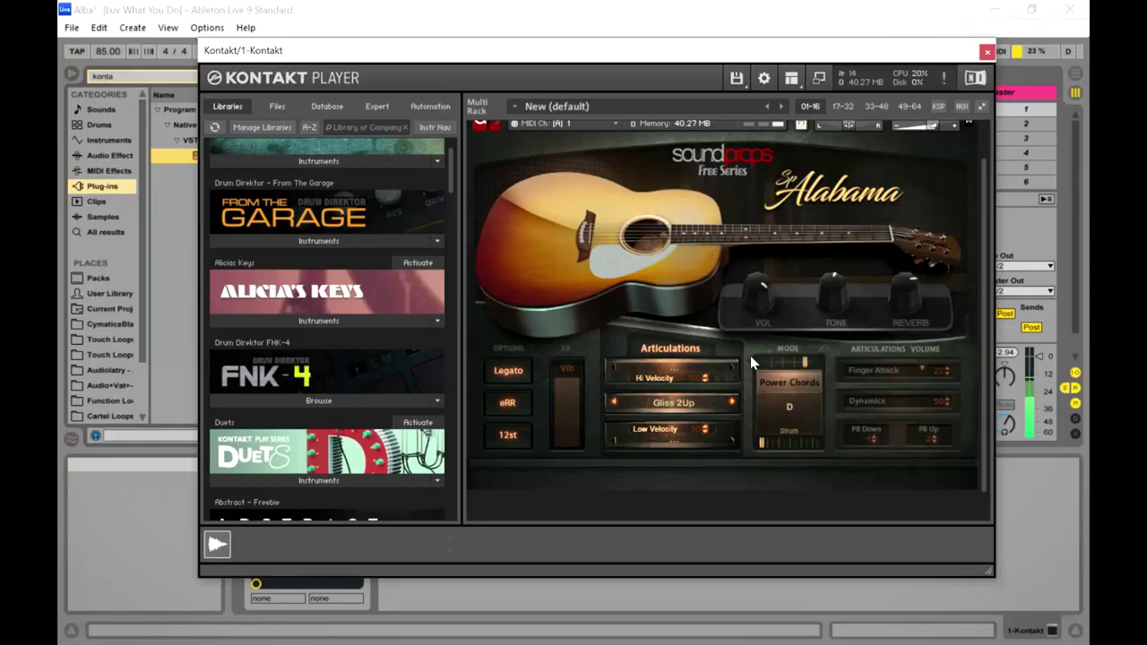
Step: Try the Hi Velocity control again and change the main articulation to X-Mute
click(732, 404)
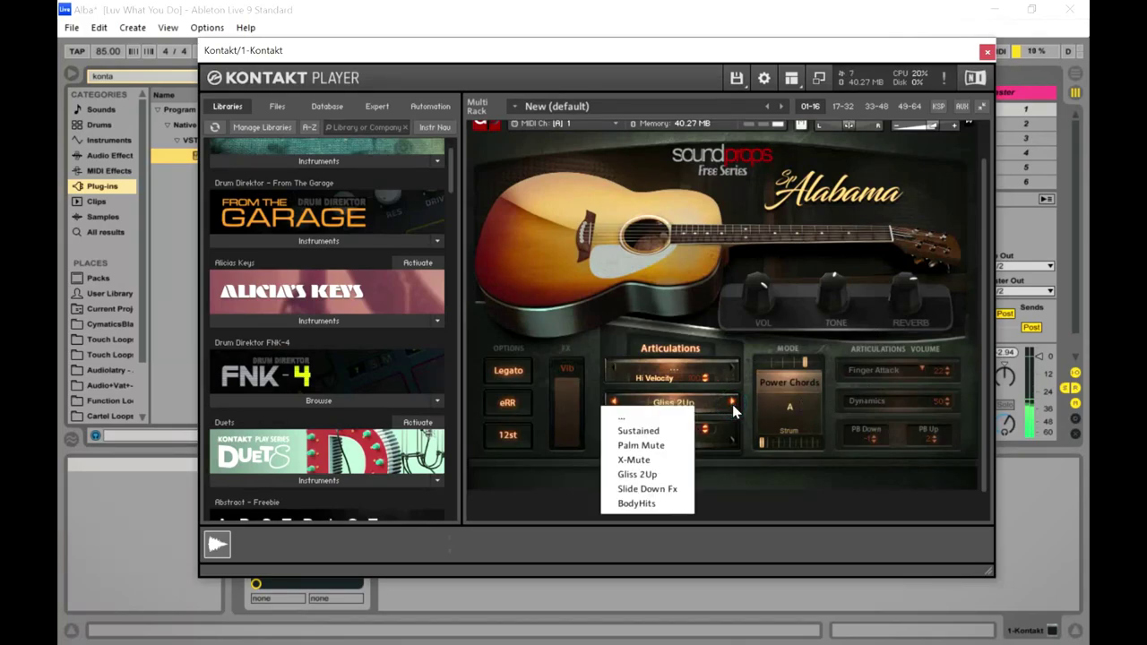
click(724, 380)
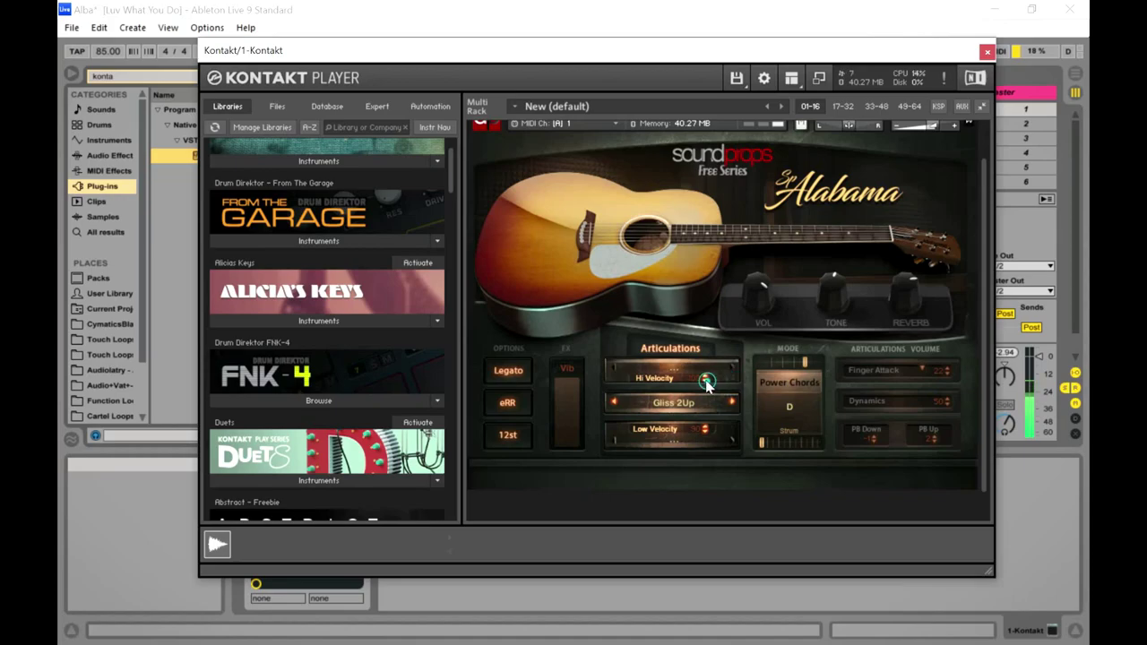
click(670, 379)
click(730, 402)
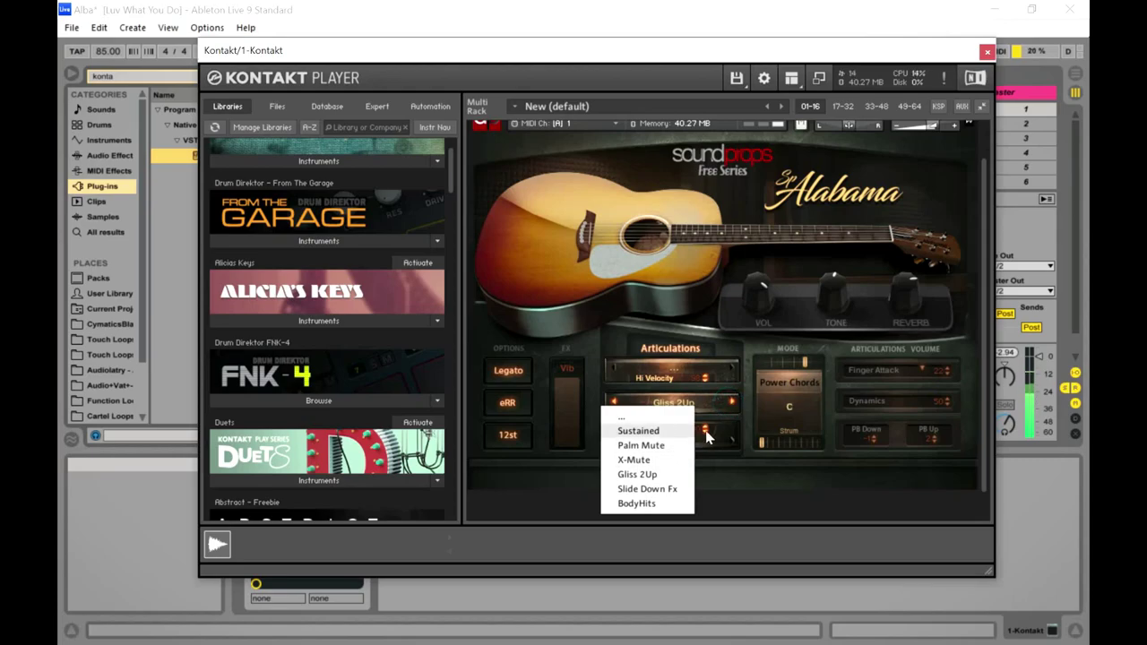
click(729, 411)
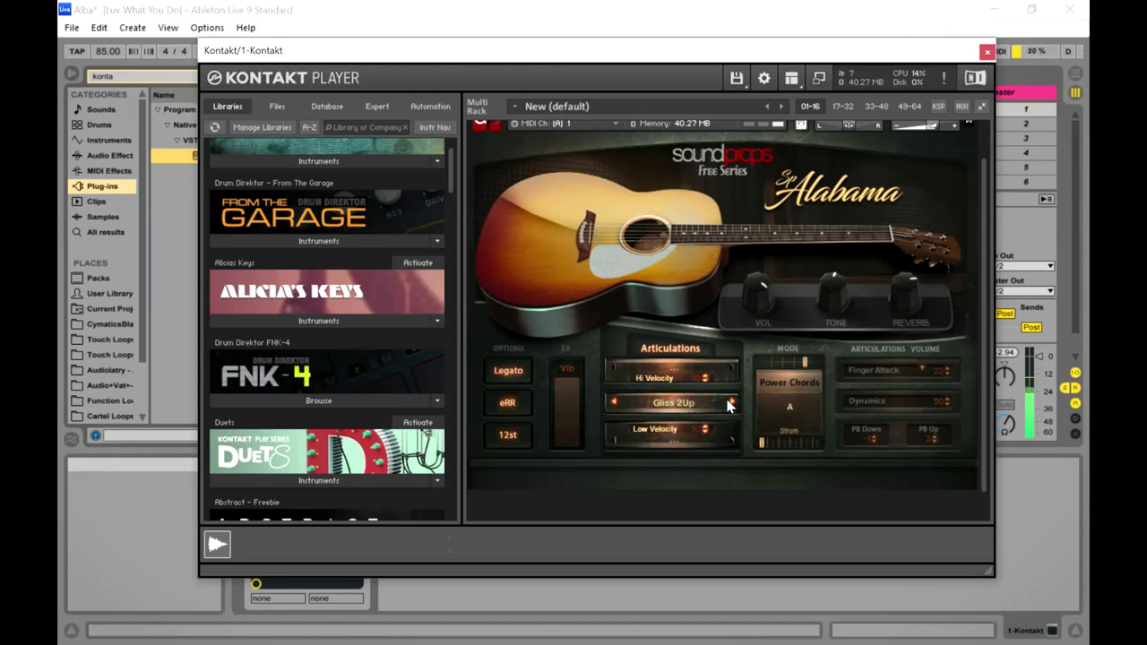
click(731, 402)
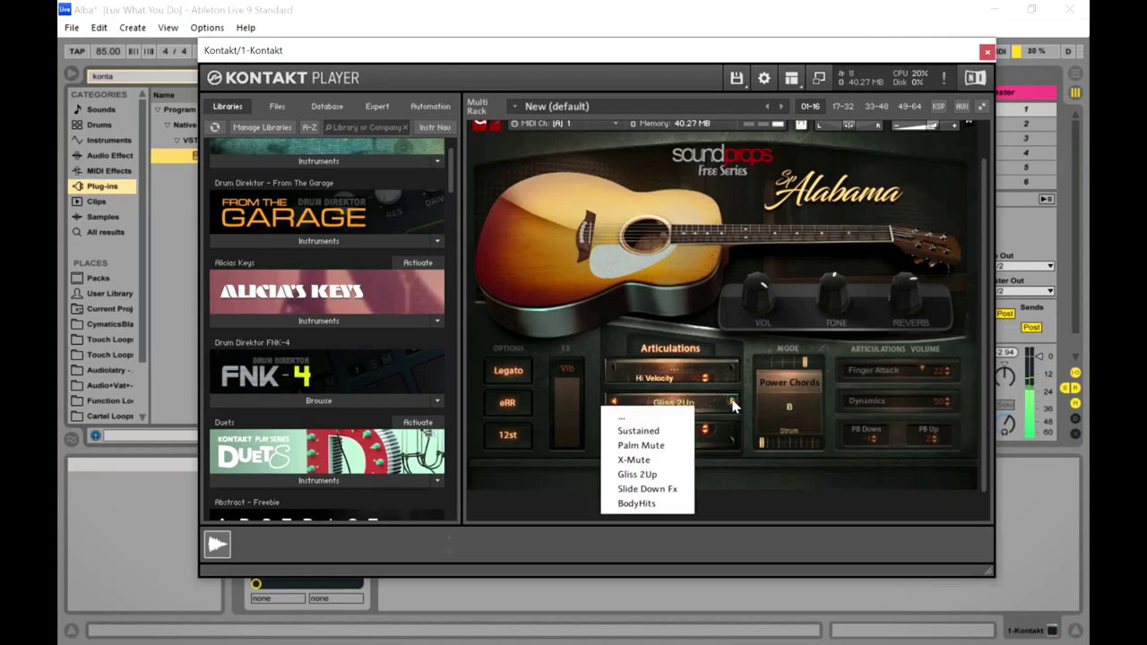
click(663, 462)
Step: Switch the main articulation to Palm Mute and after that to Slide Down Fx
click(732, 406)
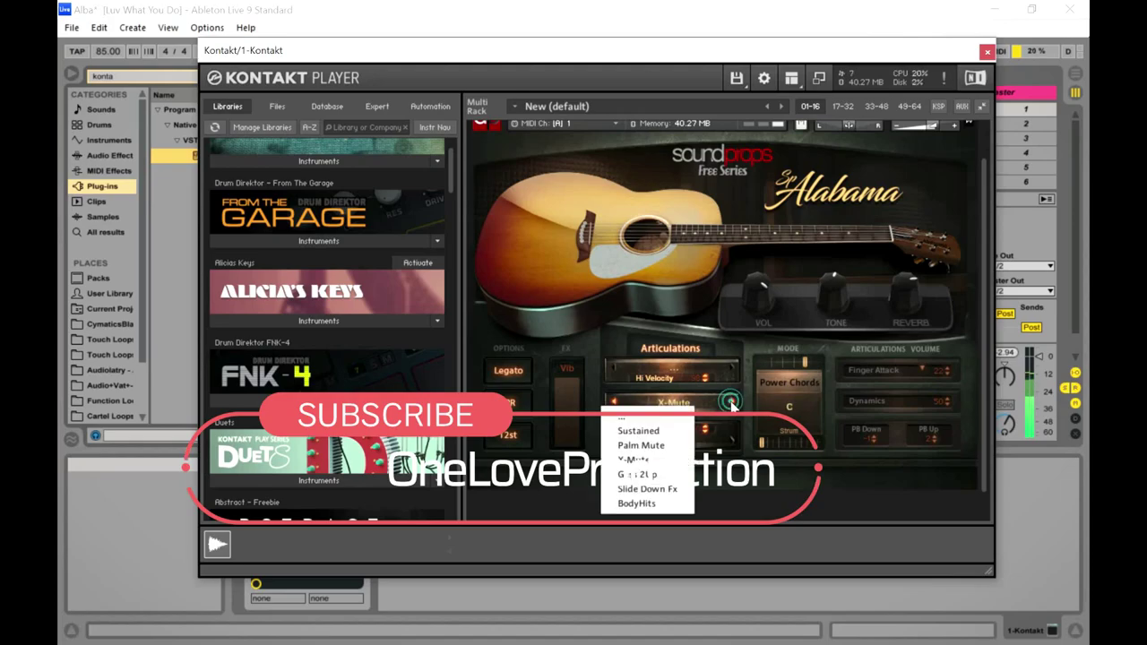
click(666, 444)
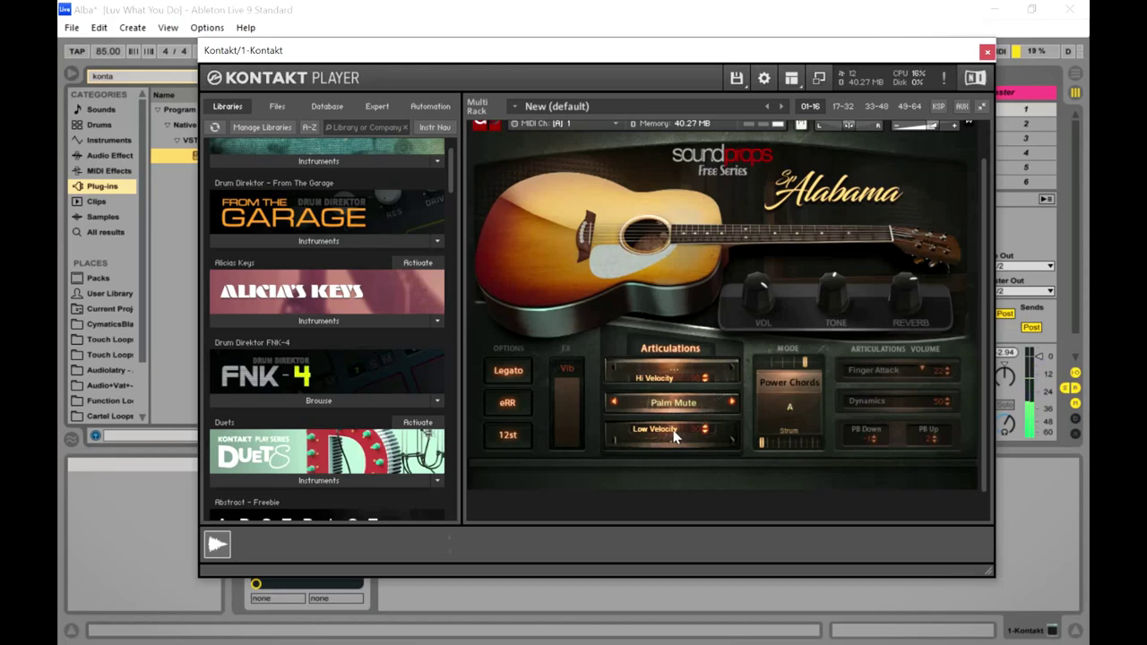
click(730, 405)
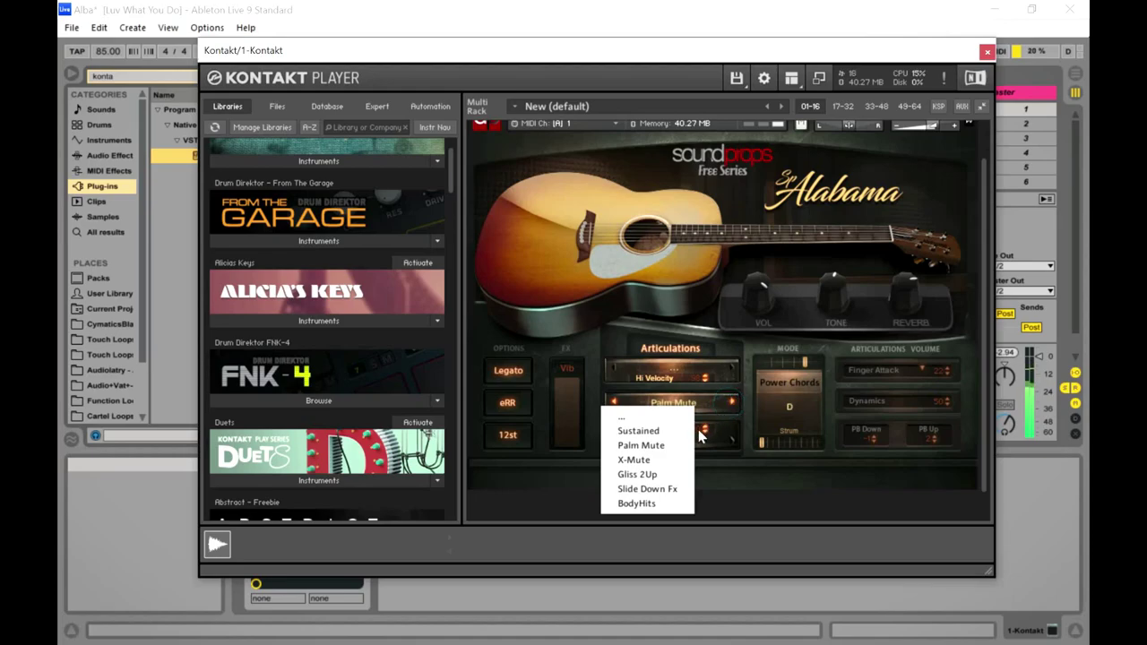
click(680, 491)
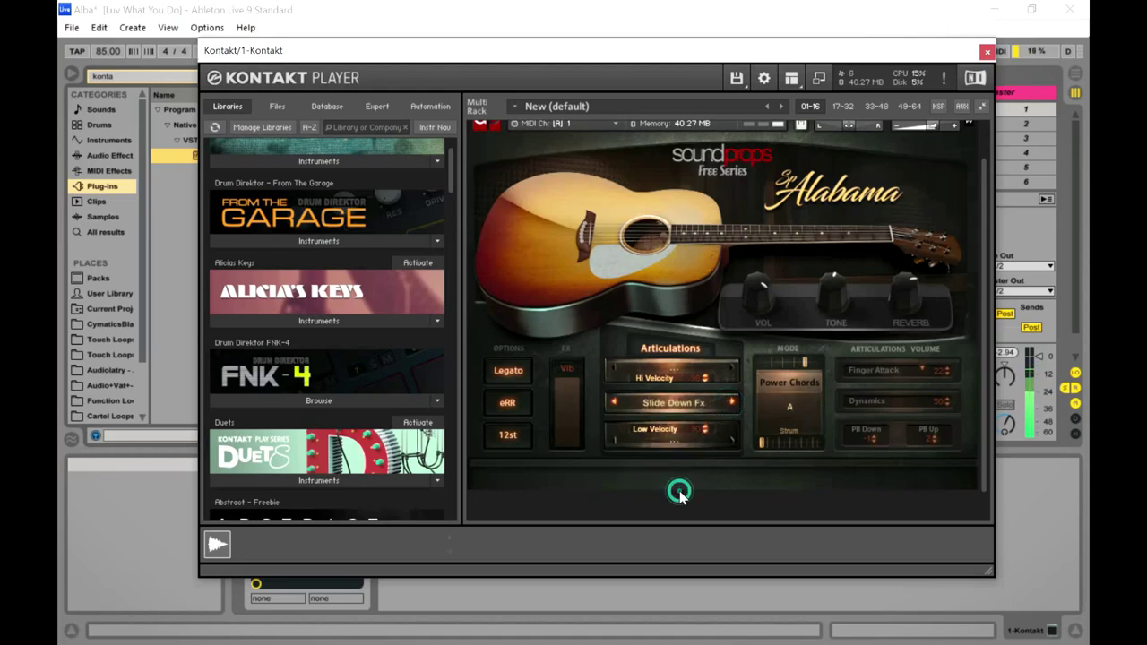
Step: Reselect Slide Down Fx as the guitar's main articulation and after that change it to X-Mute
click(733, 403)
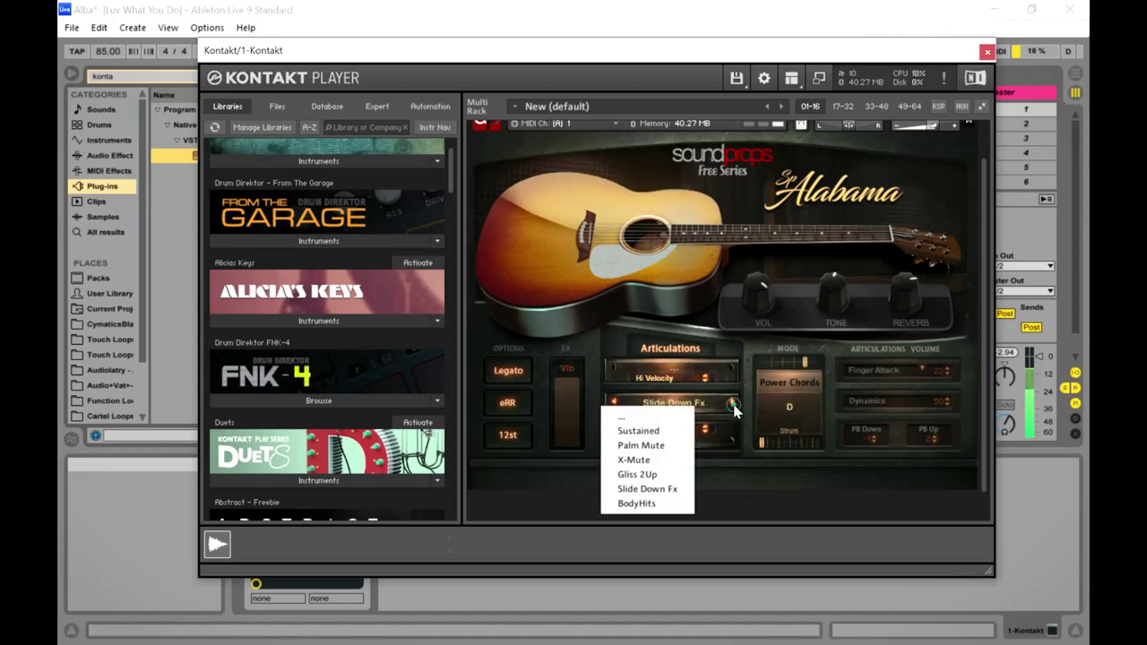
click(664, 490)
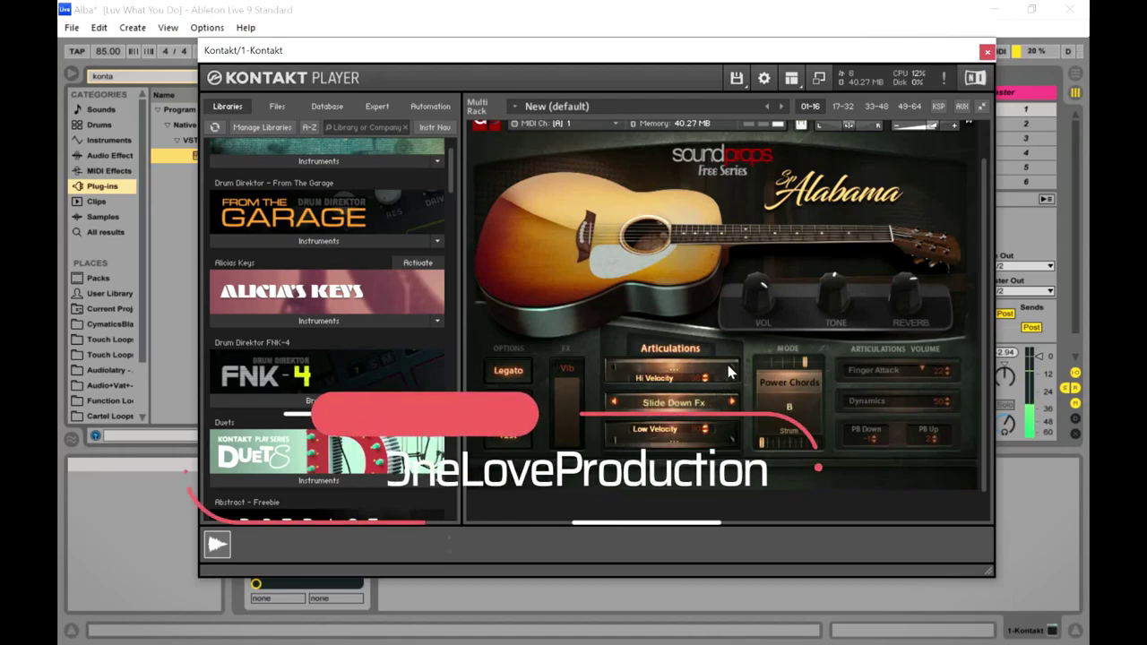
click(714, 403)
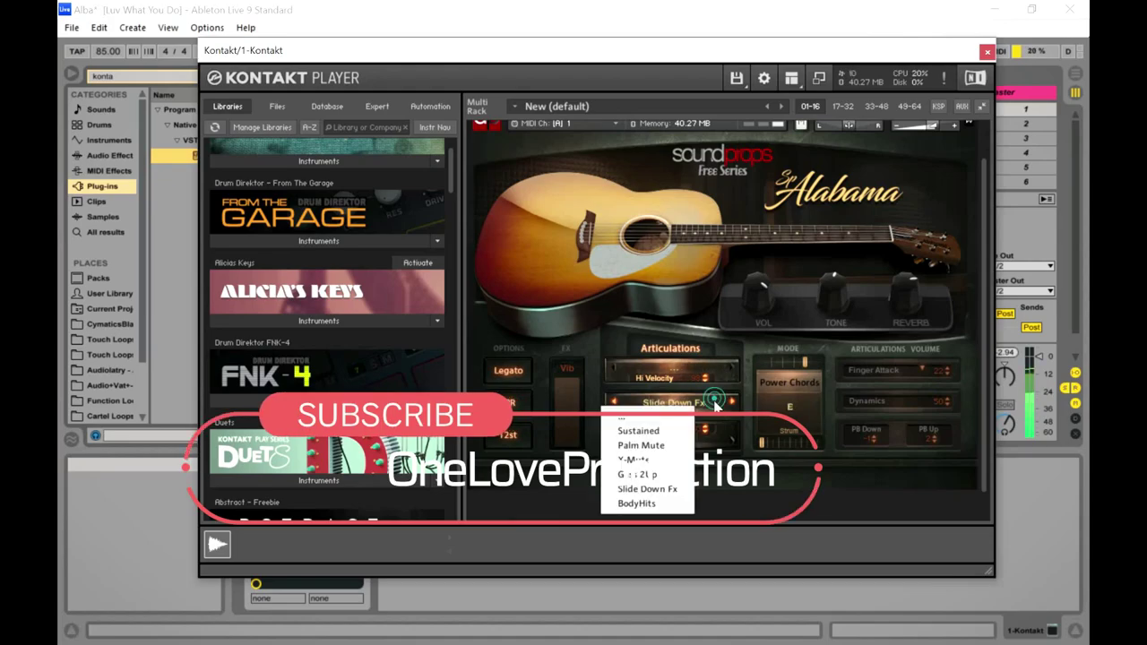
click(647, 456)
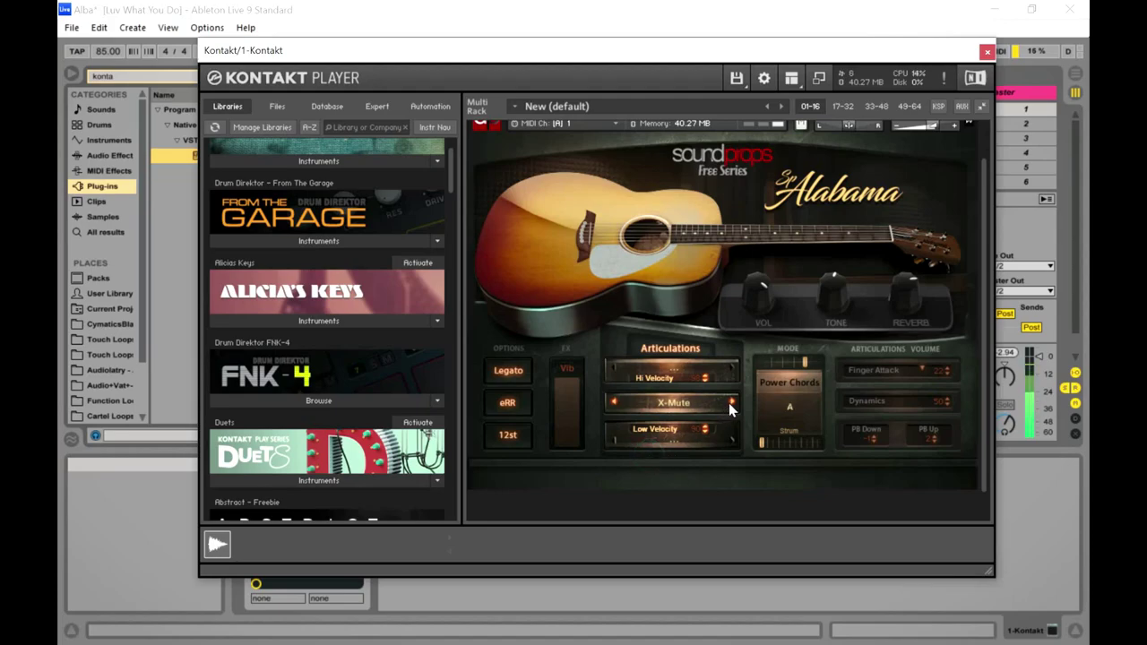
Step: Switch the guitar's main articulation to Palm Mute and after that to Sustained
click(728, 402)
click(652, 448)
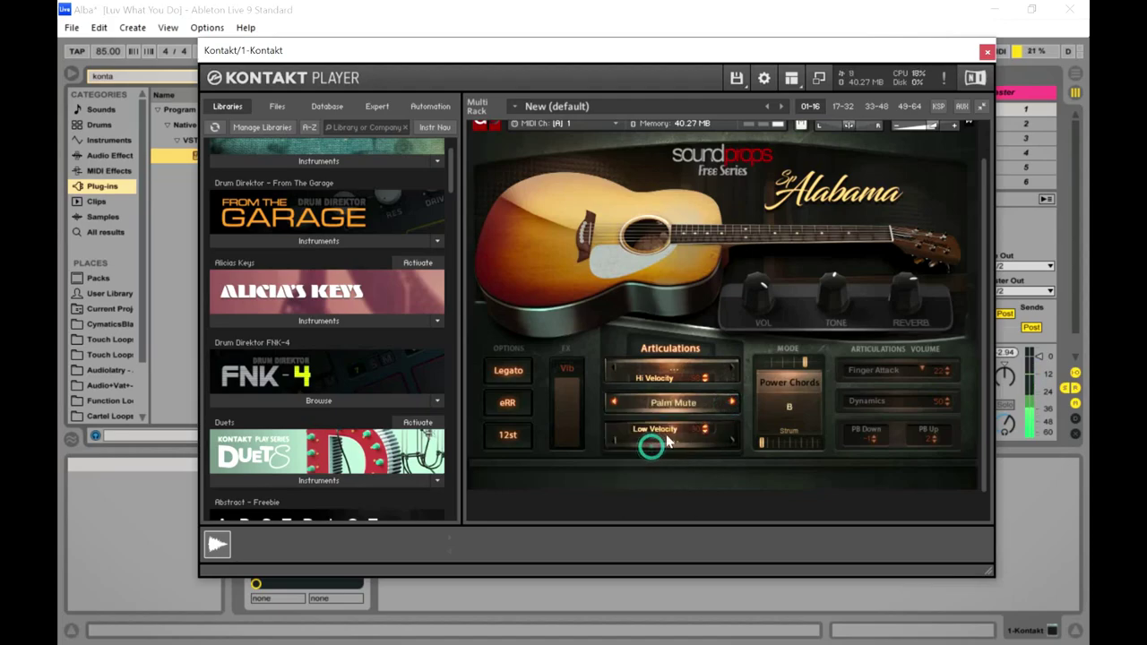
click(735, 400)
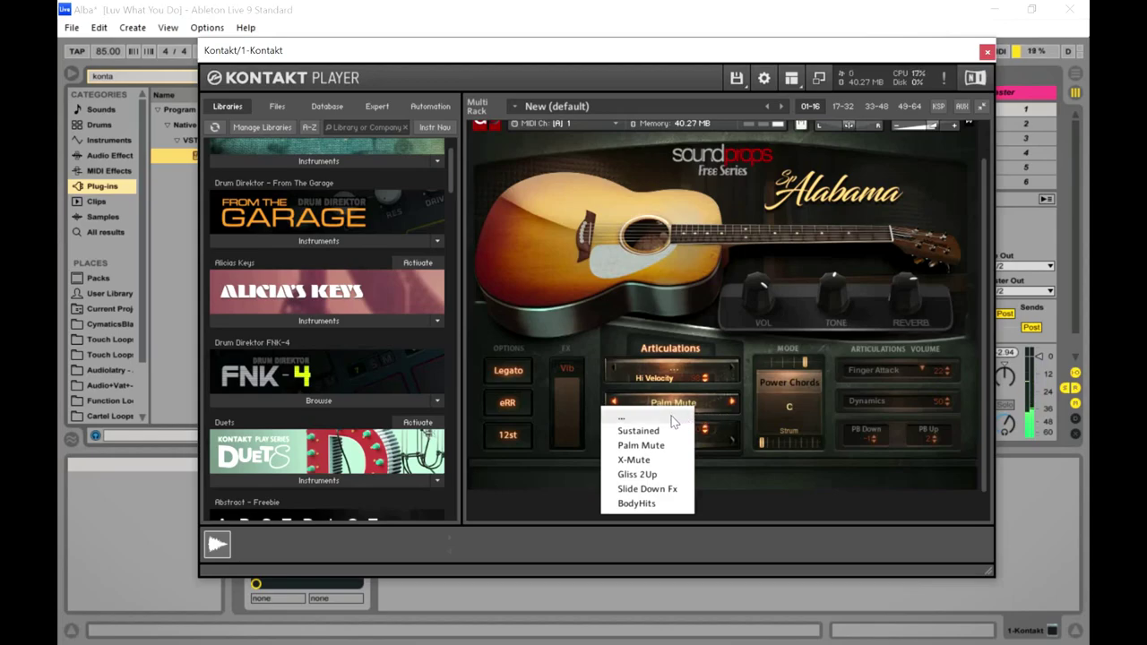
click(641, 431)
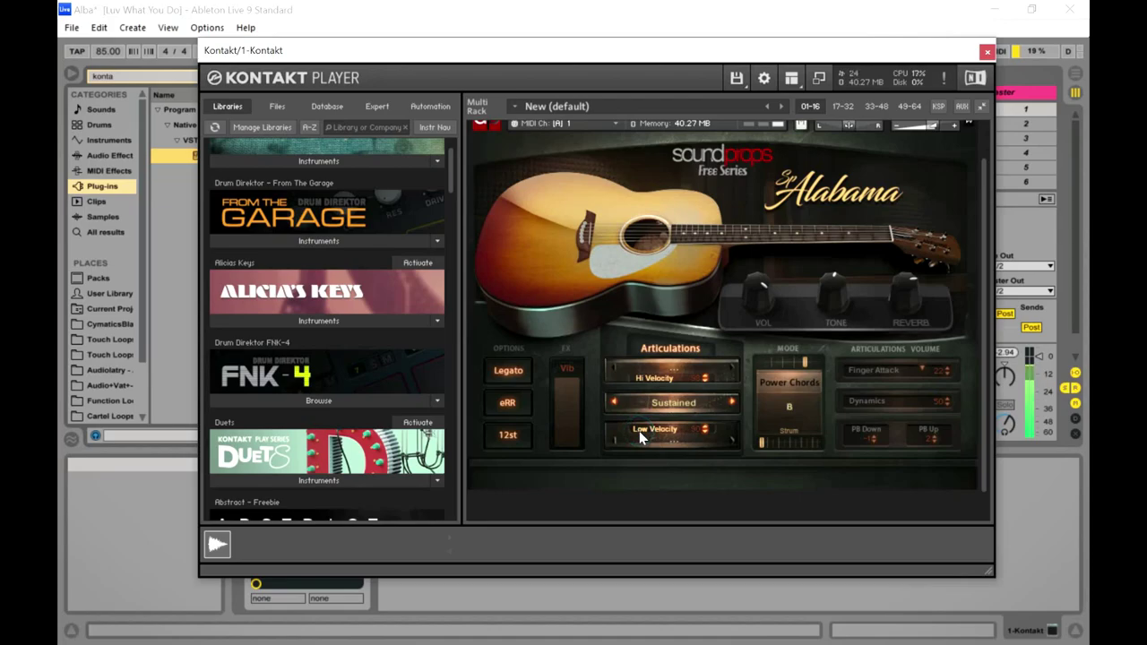